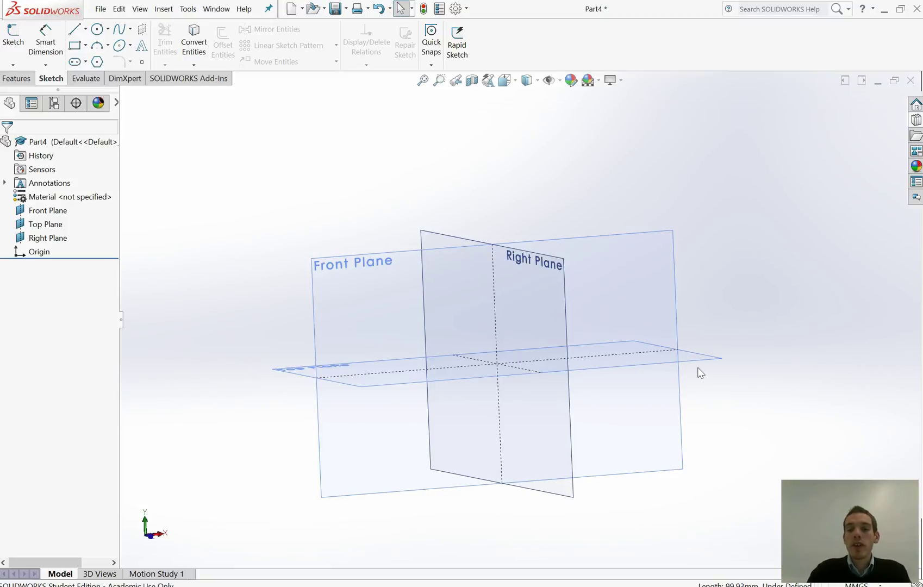
Switch to Photos to examine the completed part, quarter section and revolve profile in revolve-section.png, and return to the SOLIDWORKS part.
{"action": "left_click", "coordinate": [704, 372]}
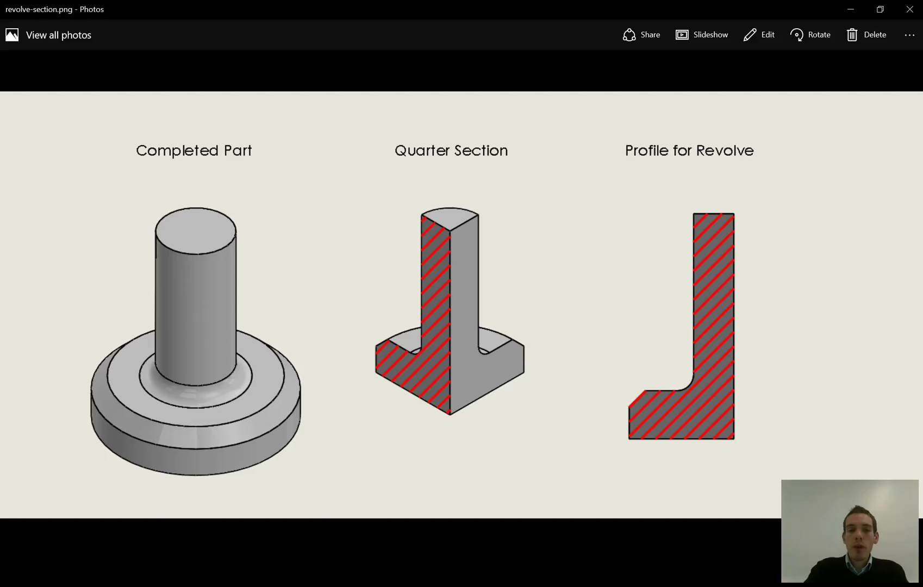
{"action": "left_click", "coordinate": [661, 449]}
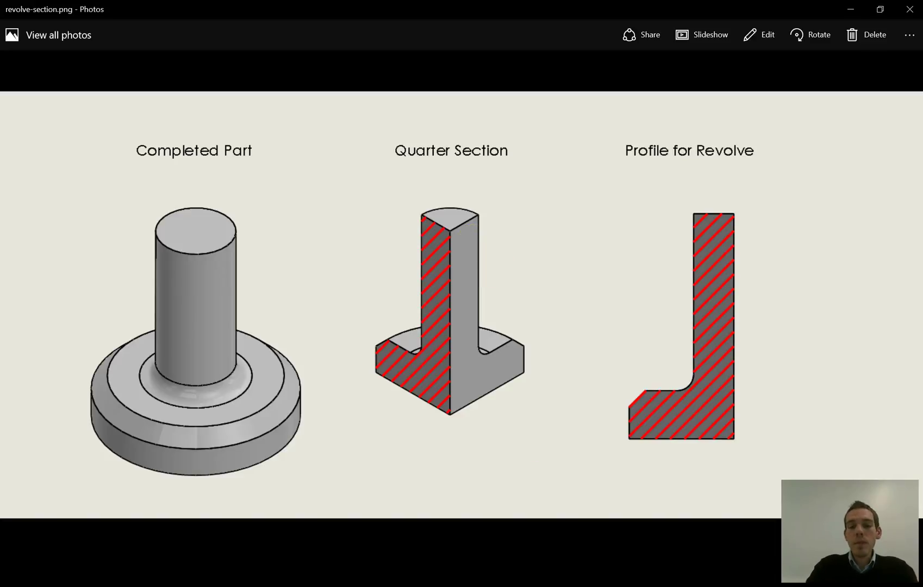
{"action": "left_click", "coordinate": [558, 540]}
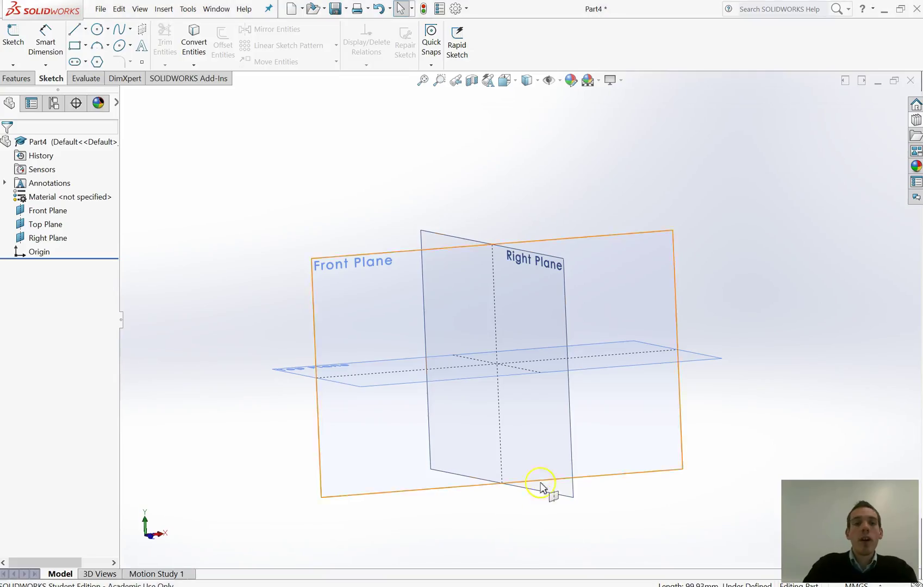
{"action": "left_click", "coordinate": [578, 193]}
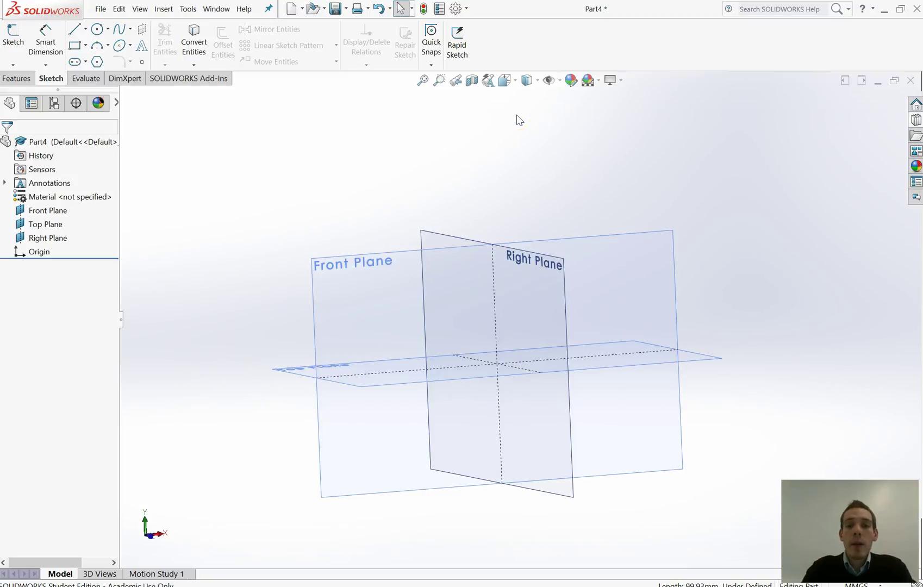
Start a new sketch on the Front Plane.
{"action": "middle_click_drag", "start_coordinate": [532, 162], "coordinate": [545, 173]}
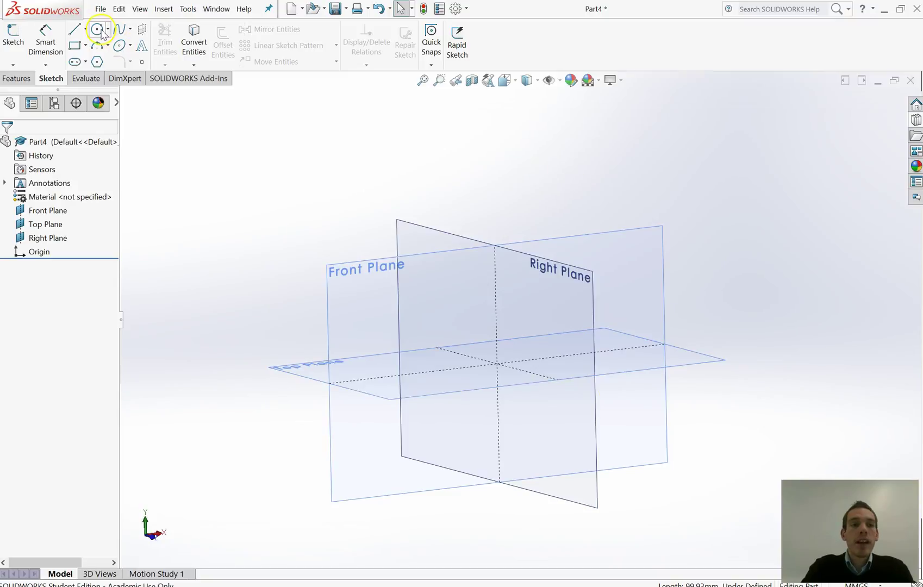
{"action": "left_click", "coordinate": [13, 41]}
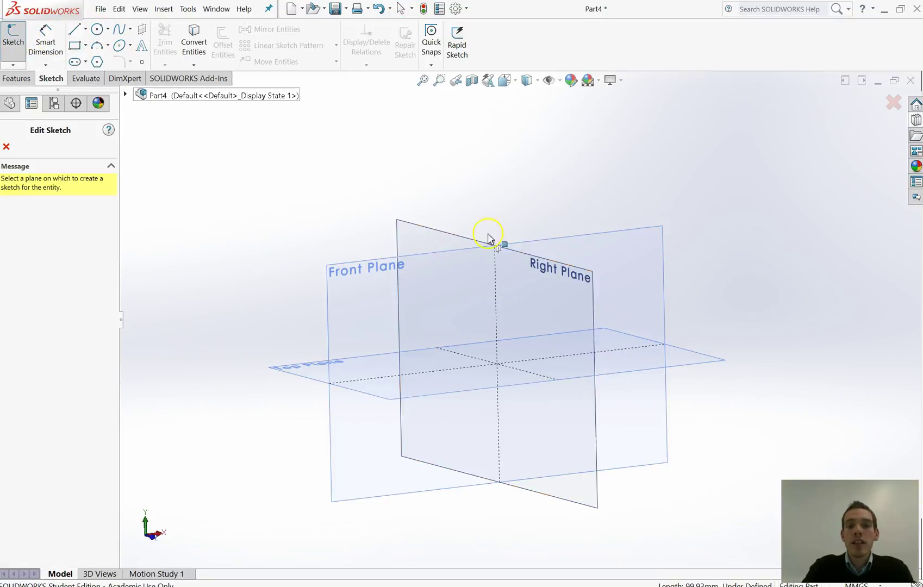
{"action": "left_click", "coordinate": [342, 269]}
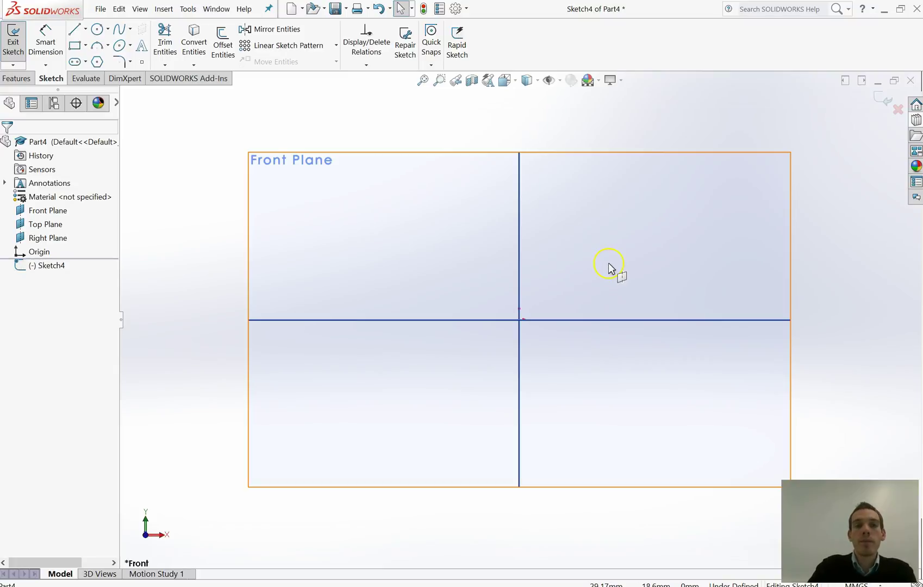
Draw a vertical centerline about 115 mm long through the origin, extending above and below it.
{"action": "left_click", "coordinate": [85, 31]}
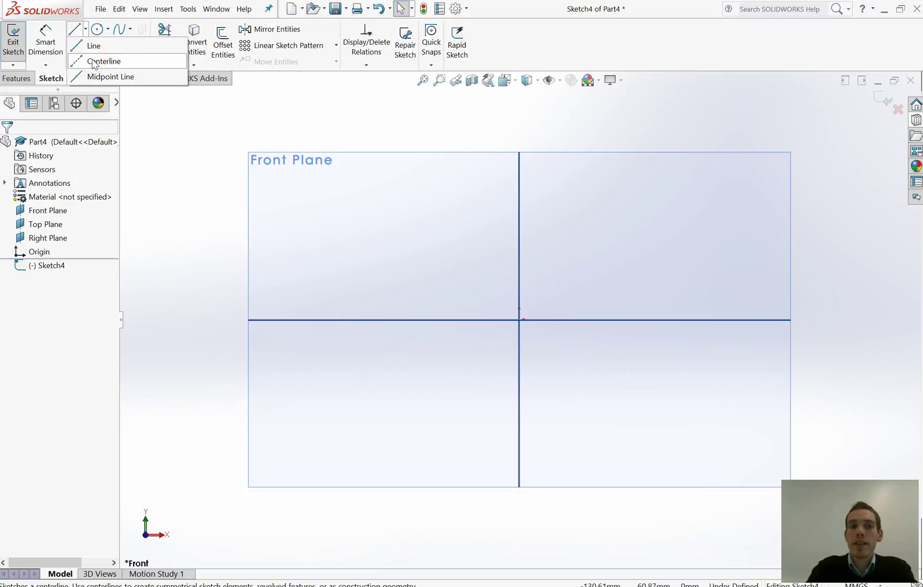
{"action": "left_click", "coordinate": [104, 62]}
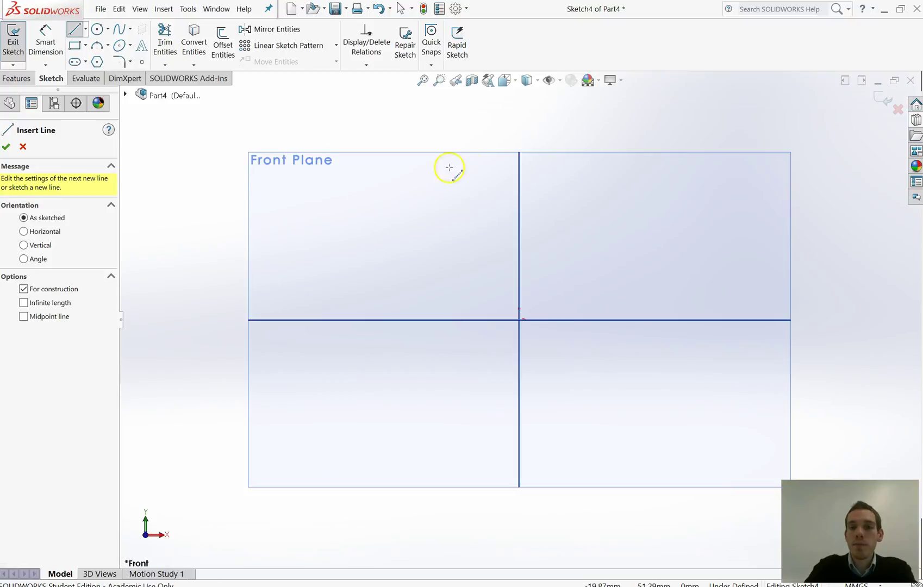
{"action": "left_click", "coordinate": [520, 157]}
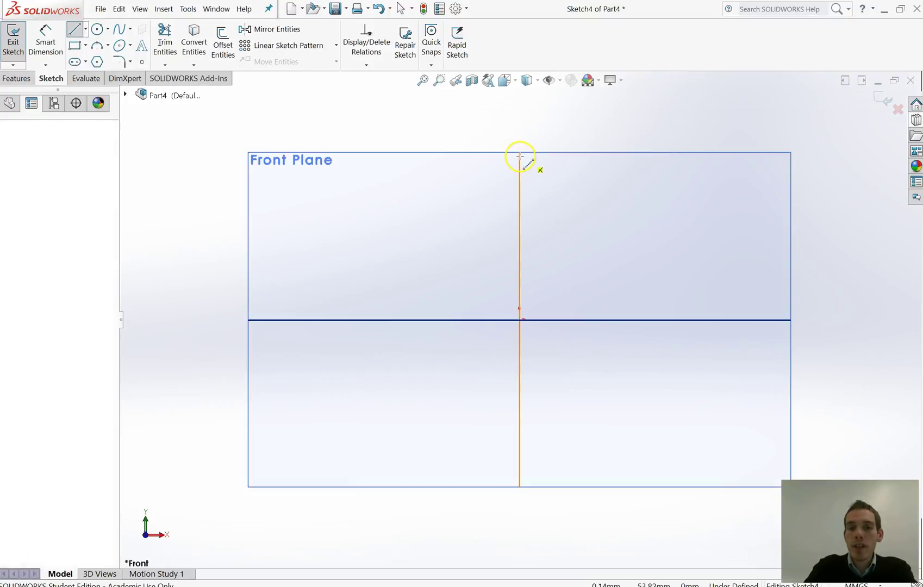
{"action": "left_click", "coordinate": [519, 507]}
{"action": "right_click", "coordinate": [602, 273]}
{"action": "left_click", "coordinate": [601, 275]}
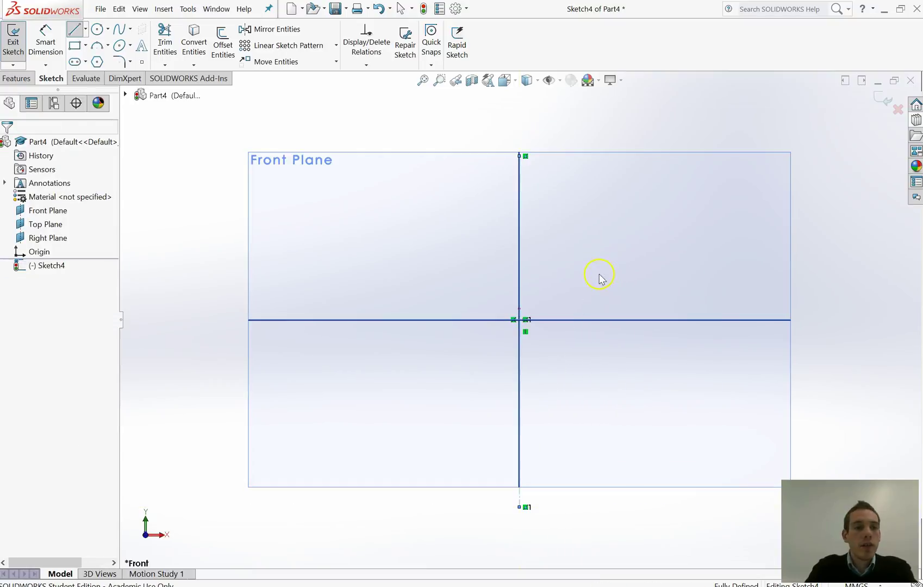
{"action": "left_click", "coordinate": [521, 264]}
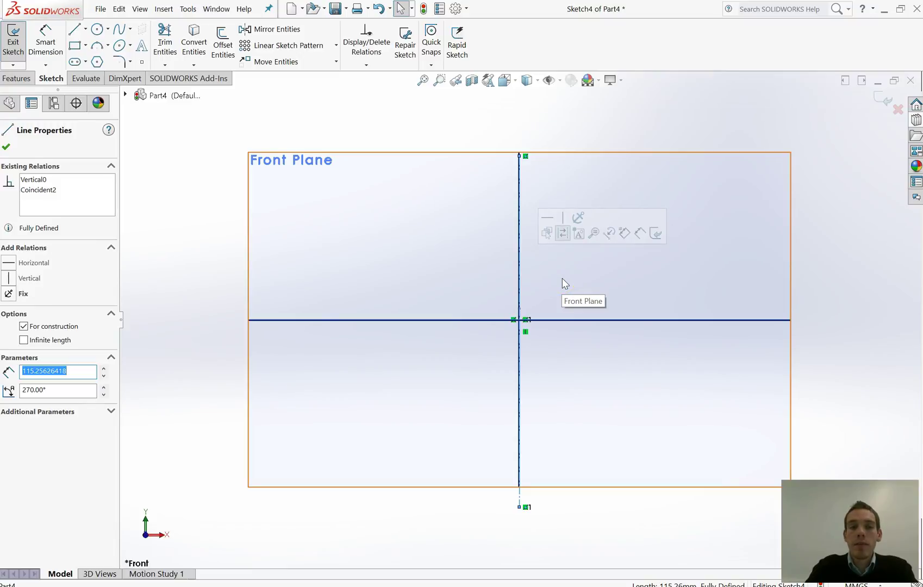
Sketch a closed L-shaped cup half-profile beside the centerline, with a base about 19.5 mm wide, parallel slanted walls and a rim about 7.3 mm wide.
{"action": "scroll", "coordinate": [636, 214], "scroll_direction": "down", "scroll_amount": 2}
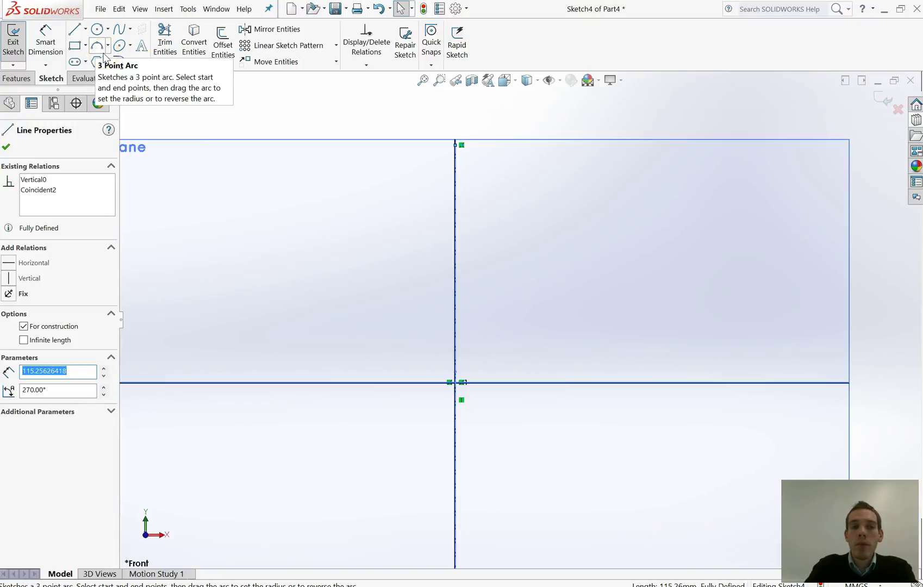
{"action": "left_click", "coordinate": [75, 29]}
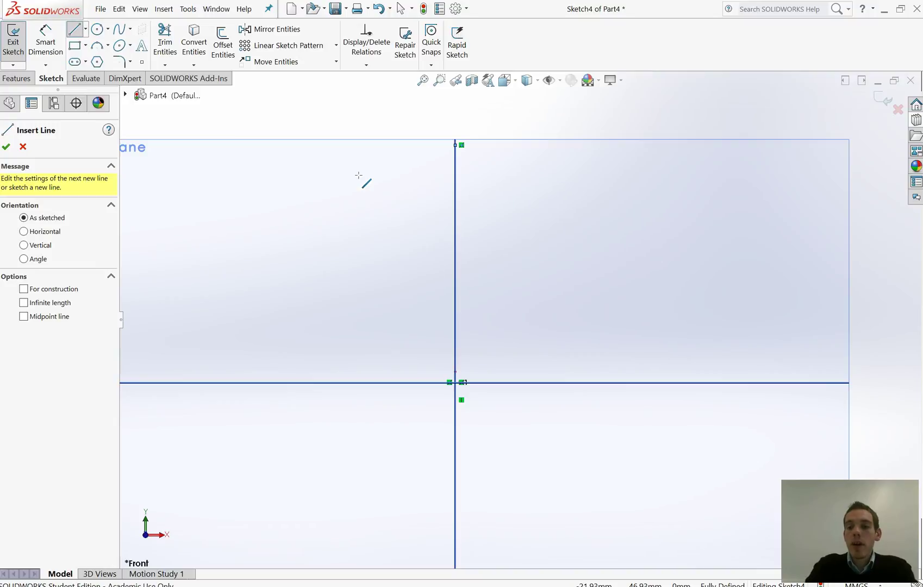
{"action": "left_click_drag", "start_coordinate": [344, 177], "coordinate": [369, 376]}
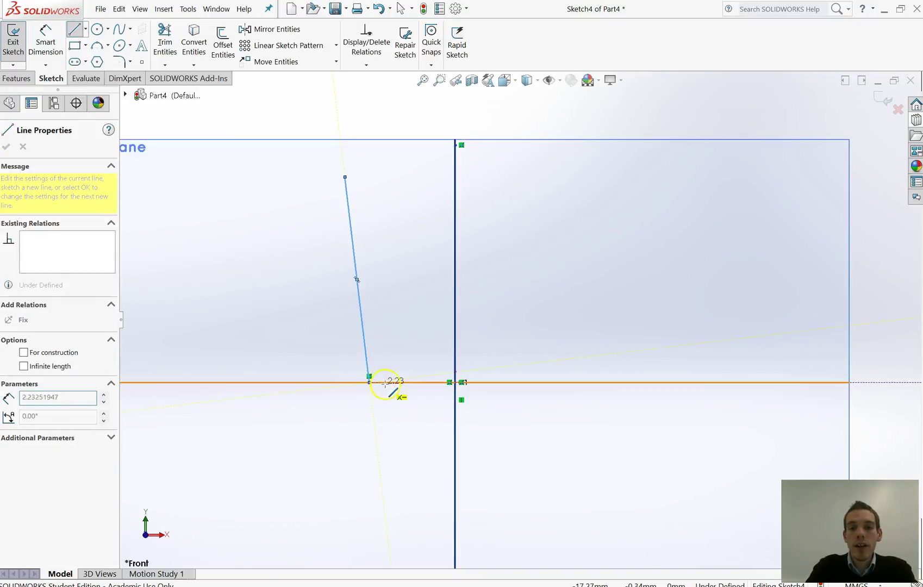
{"action": "left_click", "coordinate": [455, 383]}
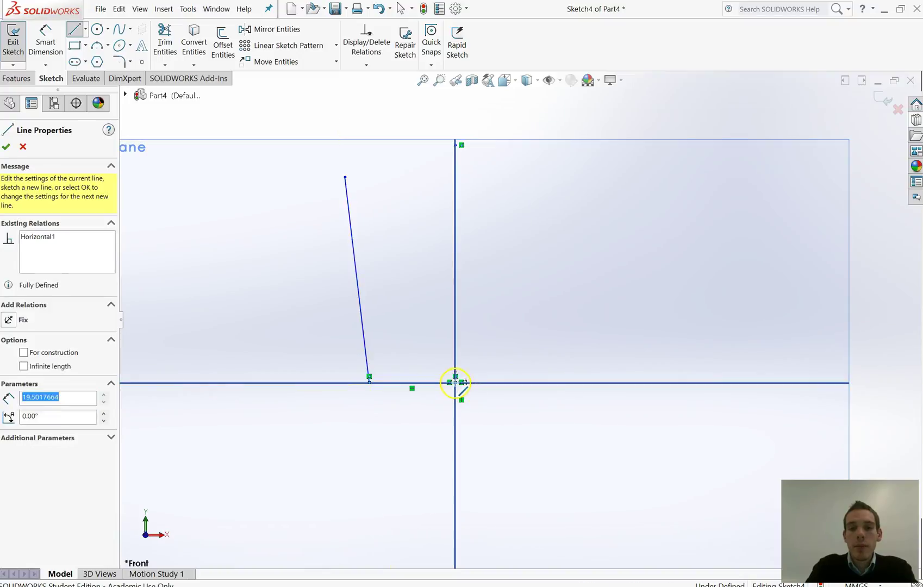
{"action": "left_click", "coordinate": [456, 357]}
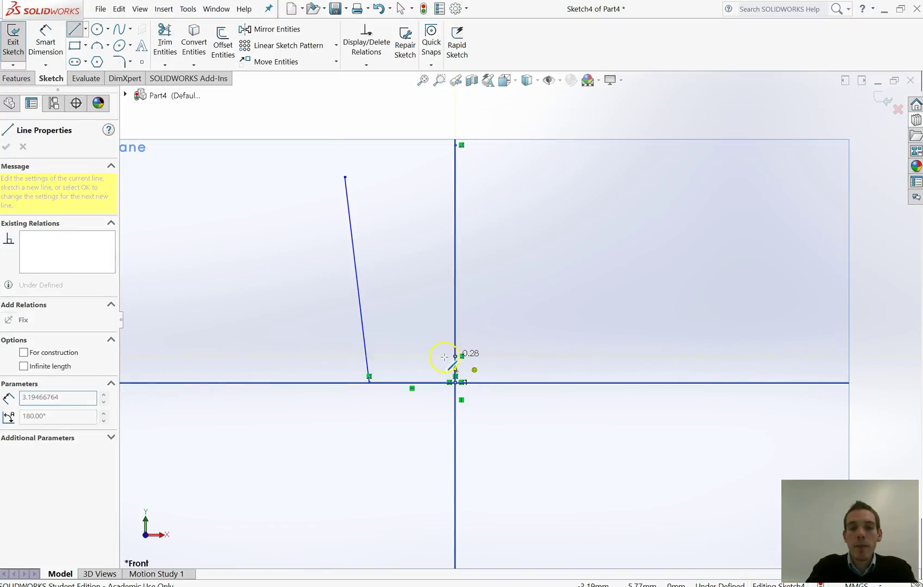
{"action": "left_click", "coordinate": [398, 356]}
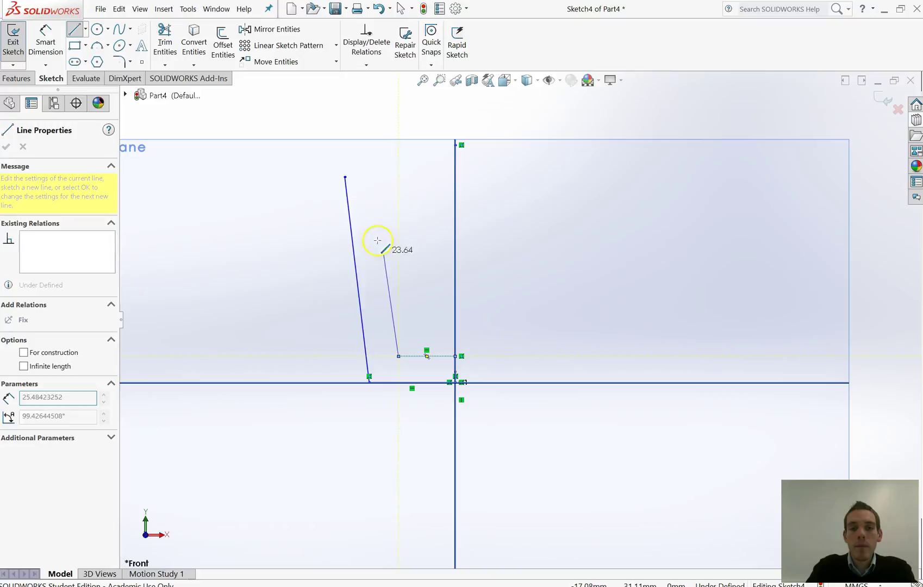
{"action": "left_click", "coordinate": [377, 176]}
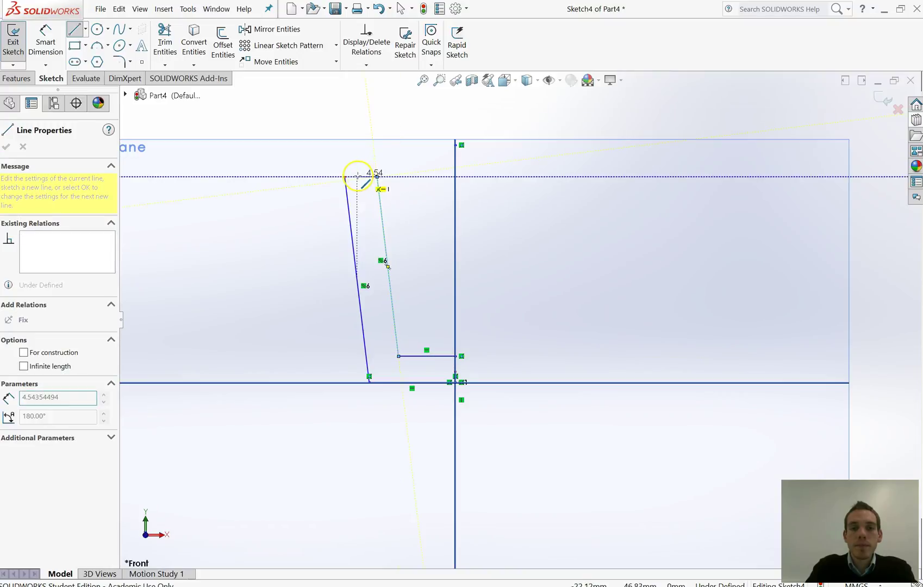
{"action": "left_click", "coordinate": [345, 177]}
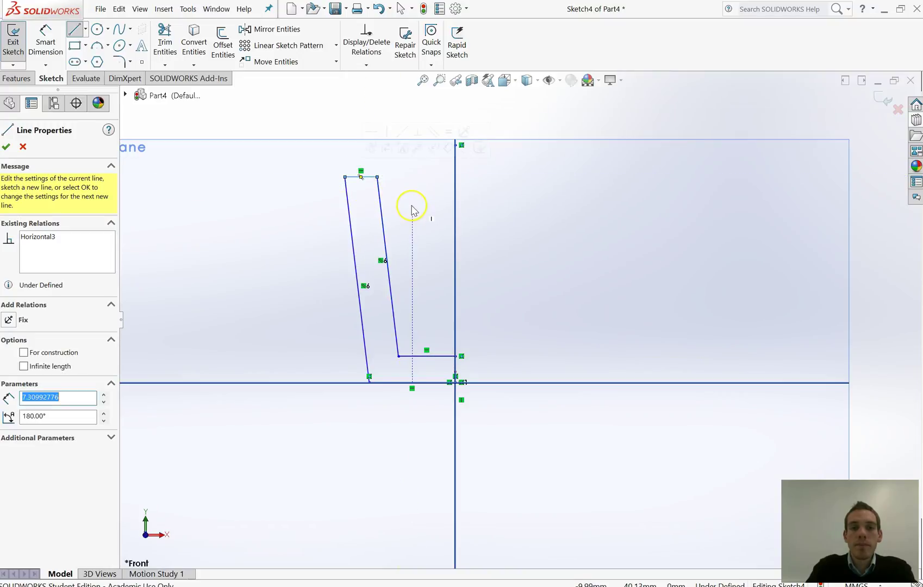
{"action": "right_click", "coordinate": [412, 210]}
{"action": "left_click", "coordinate": [423, 214]}
Exit the sketch and set up a Revolved Boss/Base of the cup profile, choosing the vertical centerline as the axis of revolution.
{"action": "mouse_move", "coordinate": [427, 216]}
{"action": "middle_mouse_down"}
{"action": "mouse_move", "coordinate": [406, 243]}
{"action": "mouse_move", "coordinate": [411, 256]}
{"action": "middle_mouse_up"}
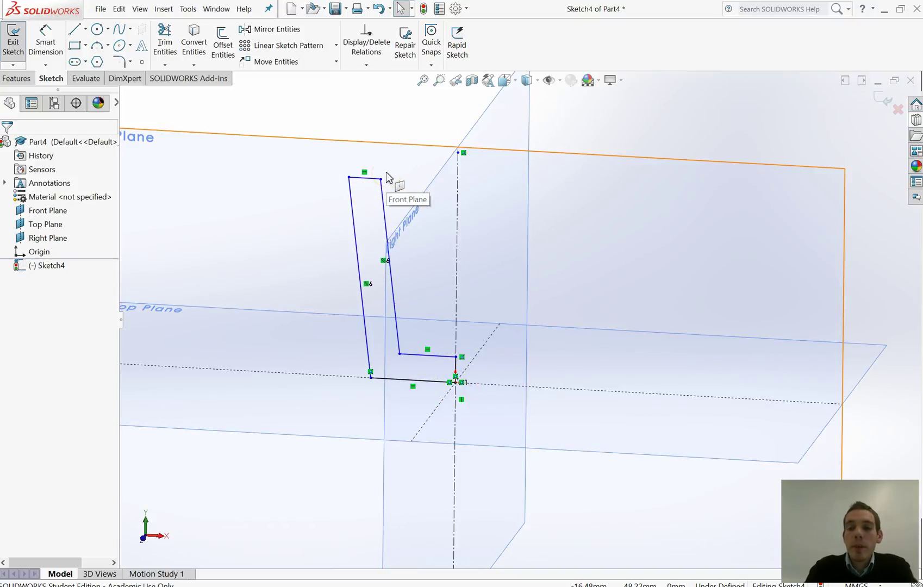
{"action": "left_click", "coordinate": [366, 178]}
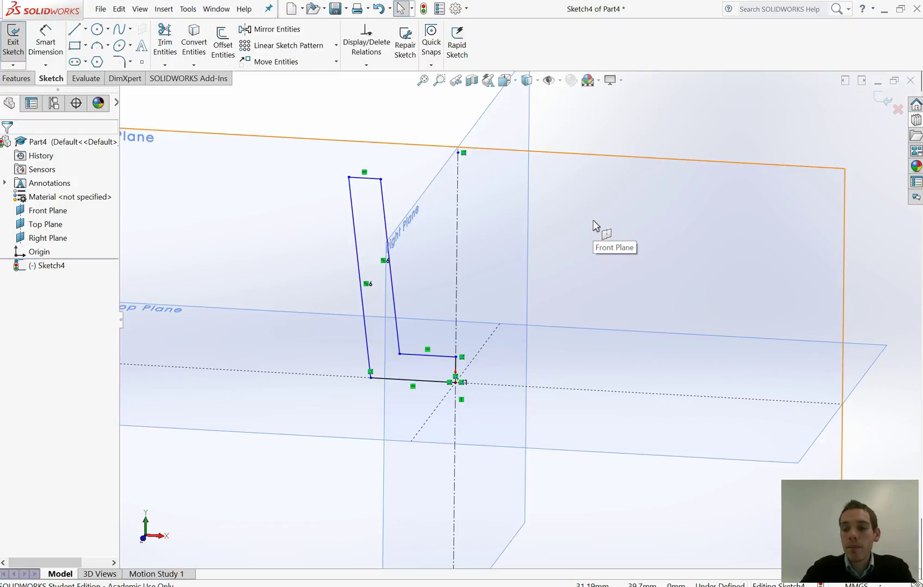
{"action": "left_click", "coordinate": [883, 99]}
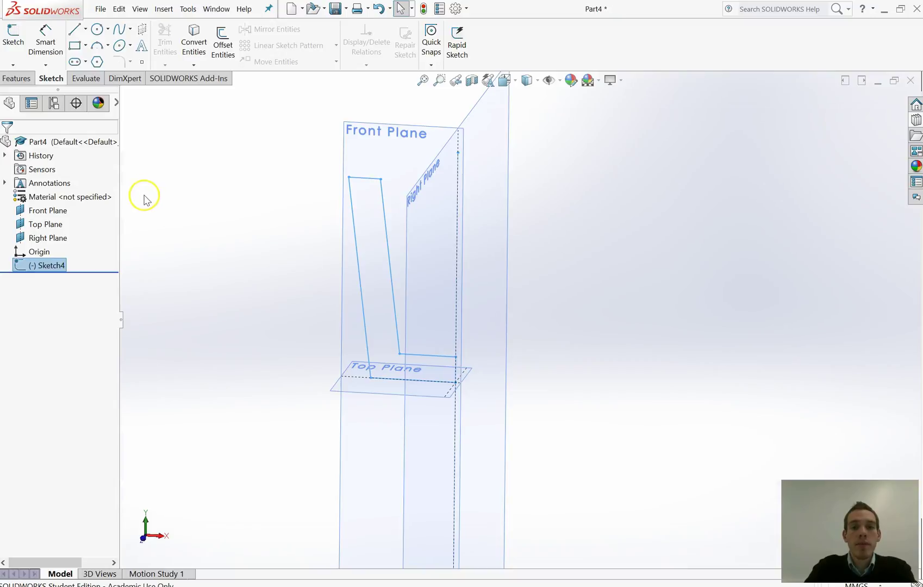
{"action": "left_click", "coordinate": [17, 78]}
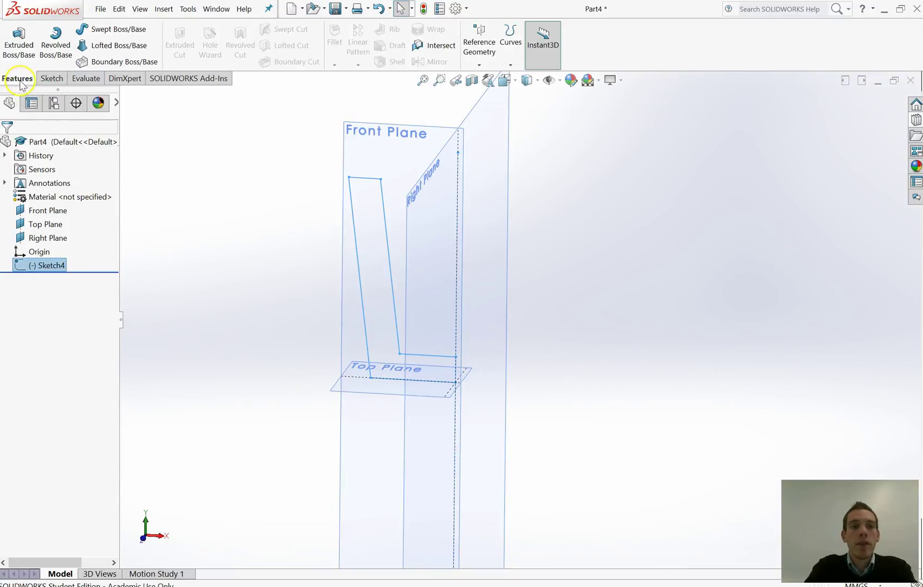
{"action": "left_click", "coordinate": [60, 48]}
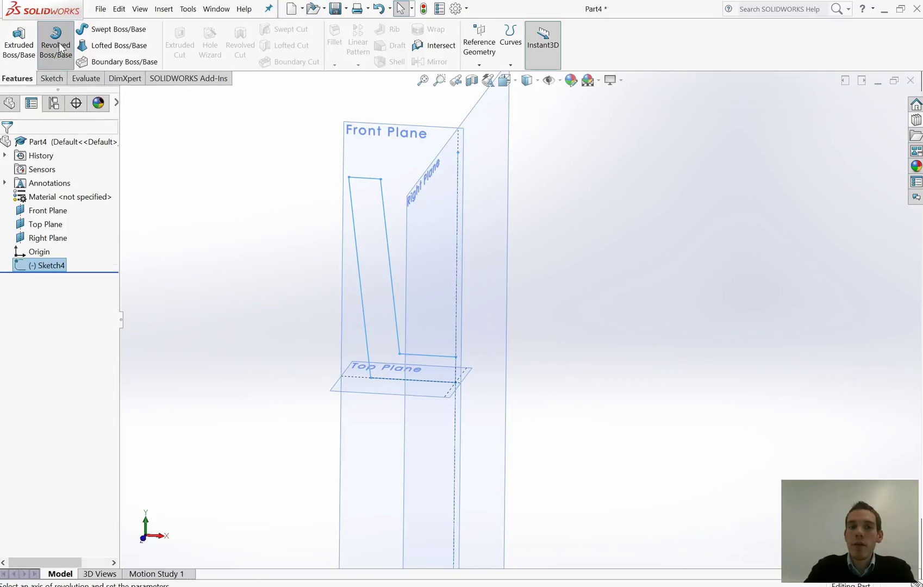
{"action": "mouse_move", "coordinate": [305, 285]}
{"action": "middle_mouse_down"}
{"action": "mouse_move", "coordinate": [293, 303]}
{"action": "mouse_move", "coordinate": [299, 288]}
{"action": "middle_mouse_up"}
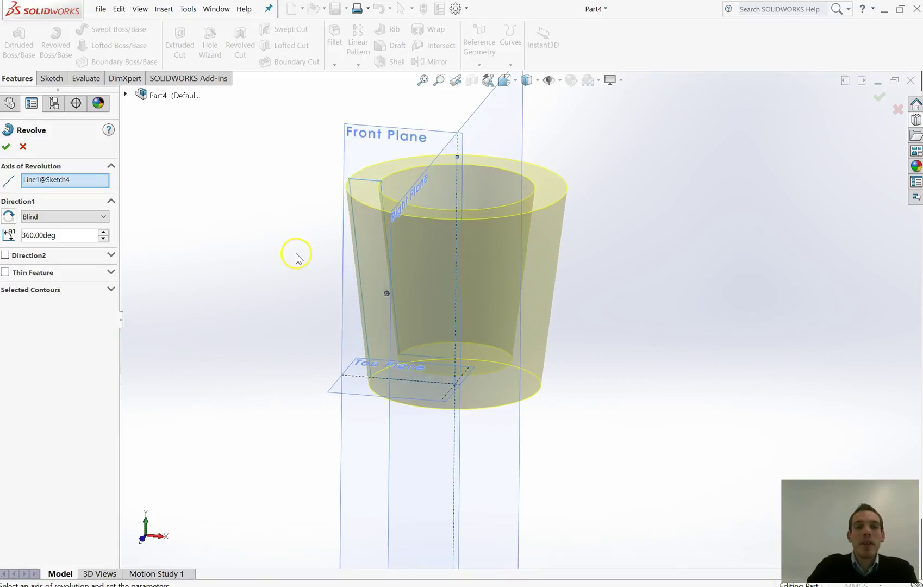
{"action": "right_click", "coordinate": [71, 180]}
{"action": "left_click", "coordinate": [88, 188]}
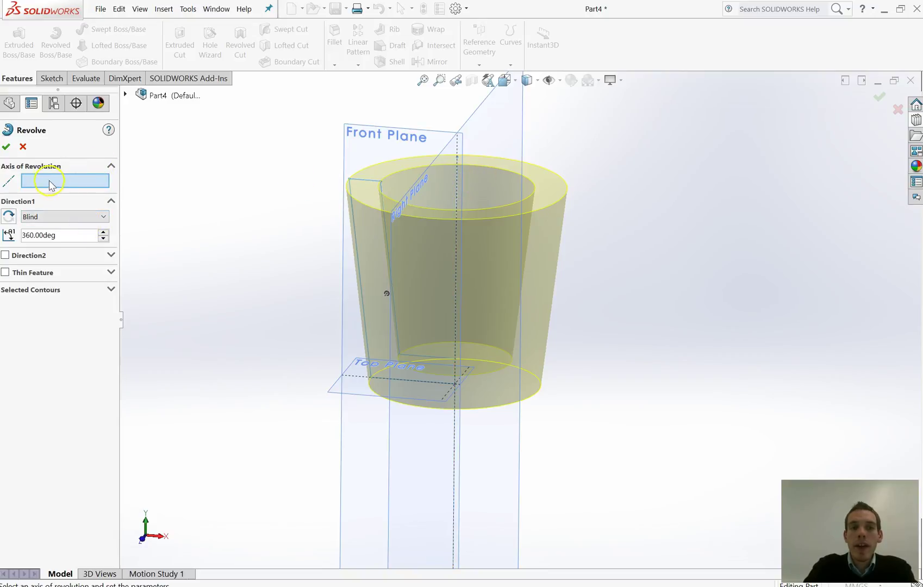
{"action": "left_click", "coordinate": [459, 184]}
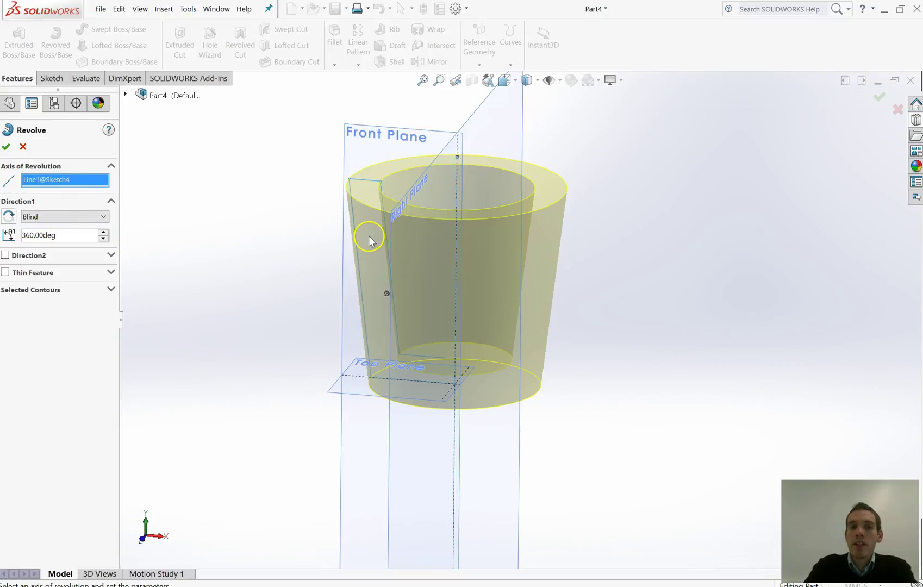
Set the revolve angle to 180 degrees in Direction 1 and accept the feature.
{"action": "middle_click_drag", "start_coordinate": [369, 240], "coordinate": [368, 275]}
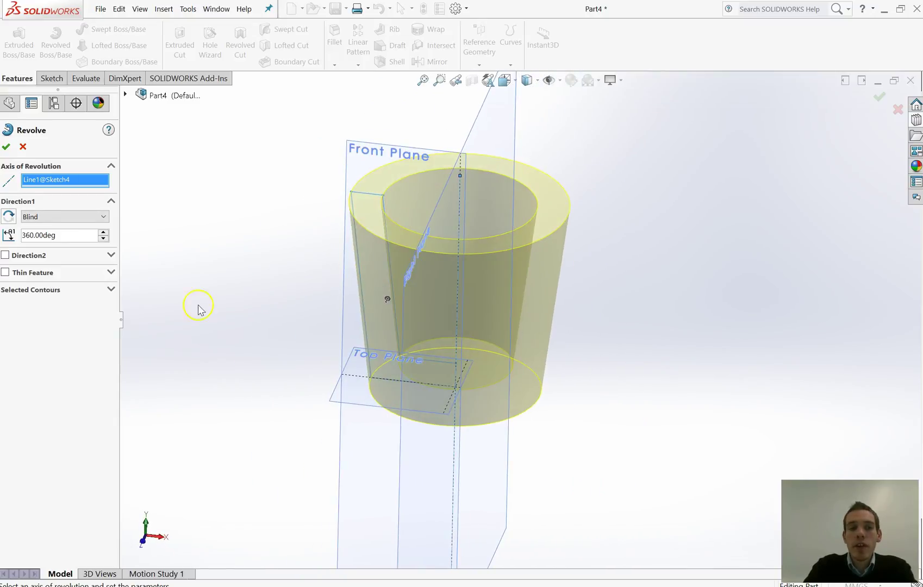
{"action": "left_click", "coordinate": [104, 238]}
{"action": "left_click", "coordinate": [103, 239]}
{"action": "left_click", "coordinate": [104, 239]}
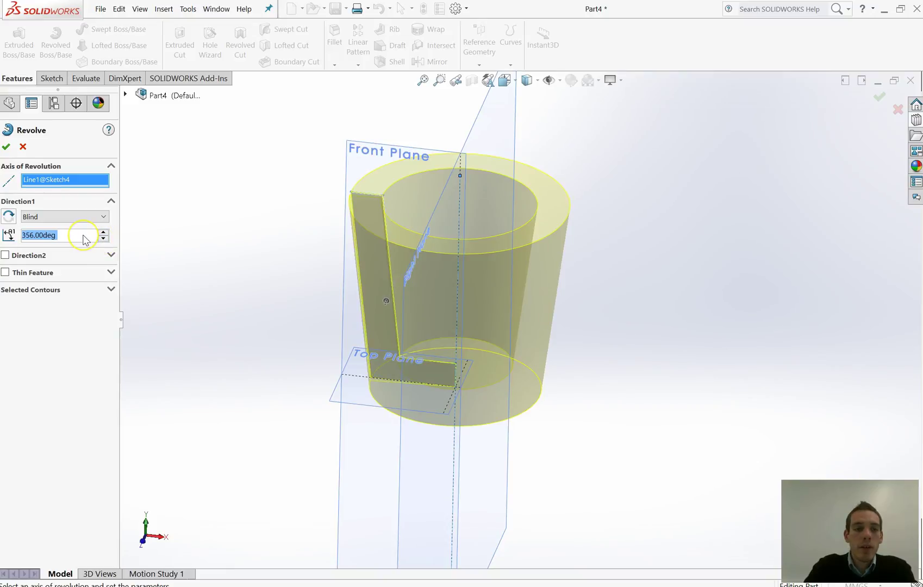
{"action": "type", "text": "180"}
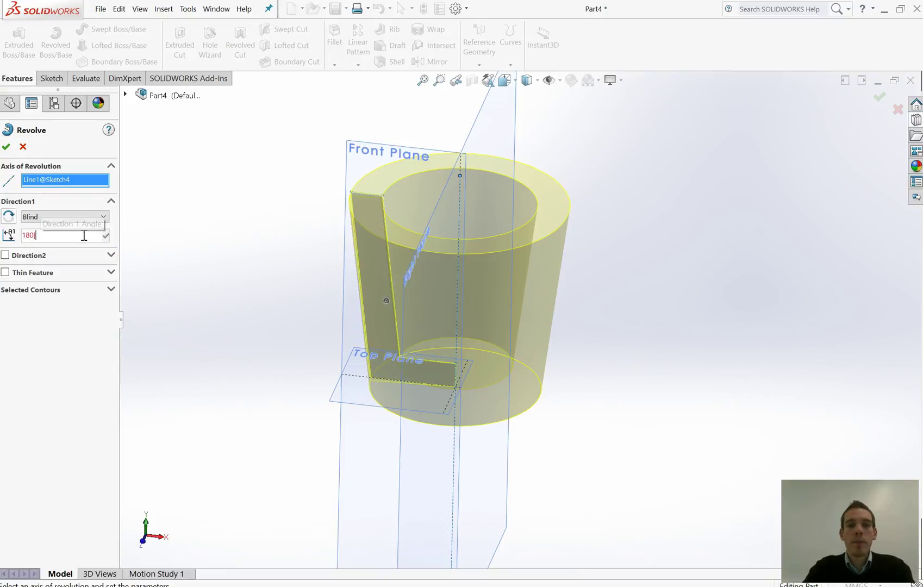
{"action": "key", "text": "Return"}
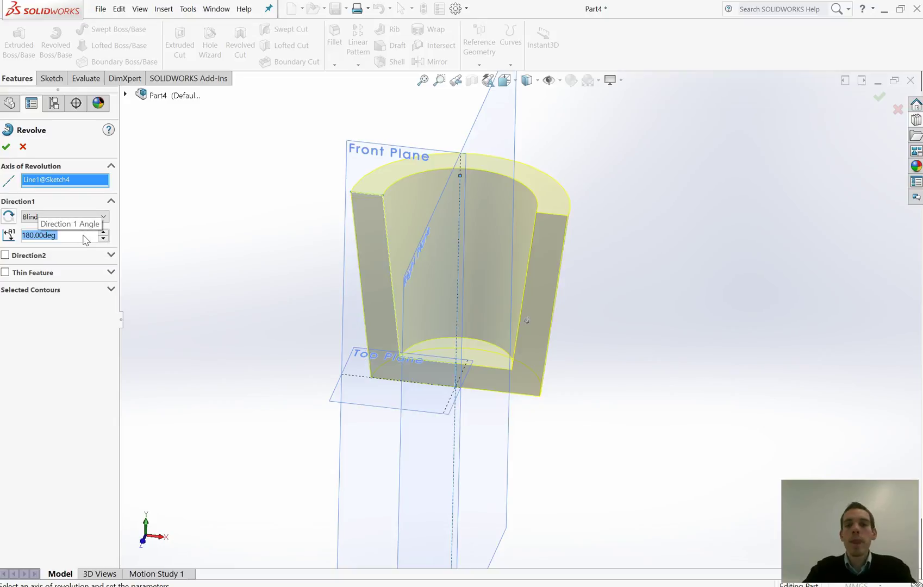
{"action": "mouse_move", "coordinate": [613, 243]}
{"action": "middle_mouse_down"}
{"action": "mouse_move", "coordinate": [610, 213]}
{"action": "mouse_move", "coordinate": [526, 198]}
{"action": "mouse_move", "coordinate": [492, 264]}
{"action": "mouse_move", "coordinate": [588, 217]}
{"action": "mouse_move", "coordinate": [610, 257]}
{"action": "middle_mouse_up"}
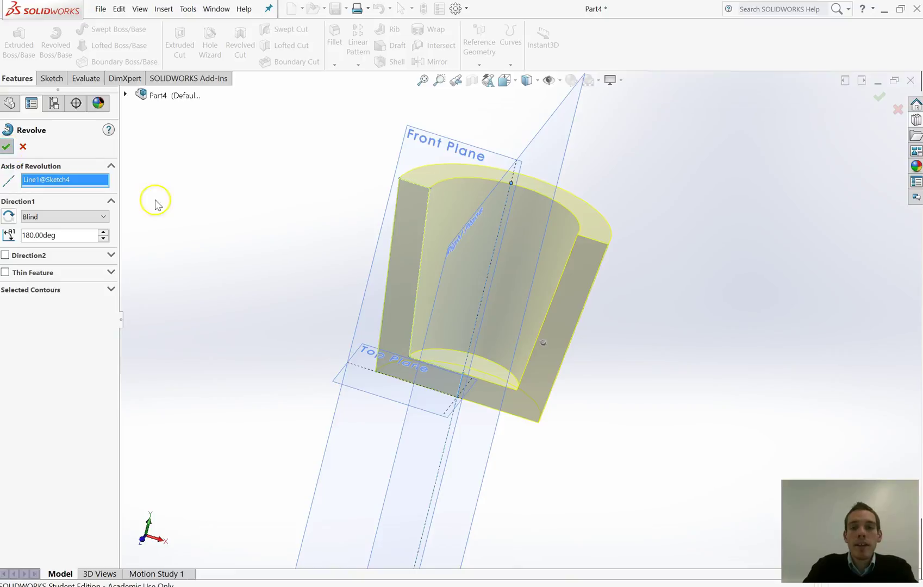
{"action": "left_click", "coordinate": [300, 241]}
Reopen the profile sketch of the 180-degree cup revolve for editing, viewed from the front.
{"action": "middle_click_drag", "start_coordinate": [487, 275], "coordinate": [472, 323]}
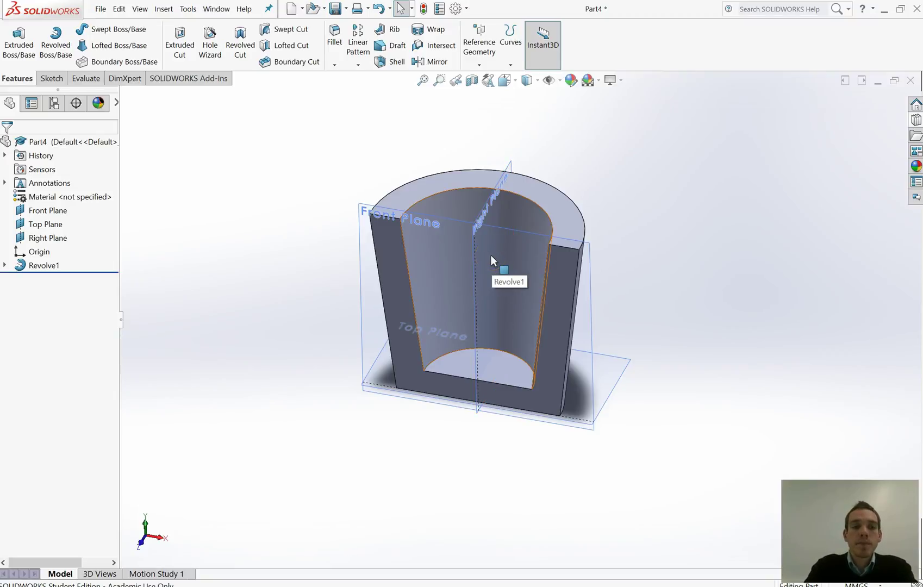
{"action": "left_click", "coordinate": [5, 266]}
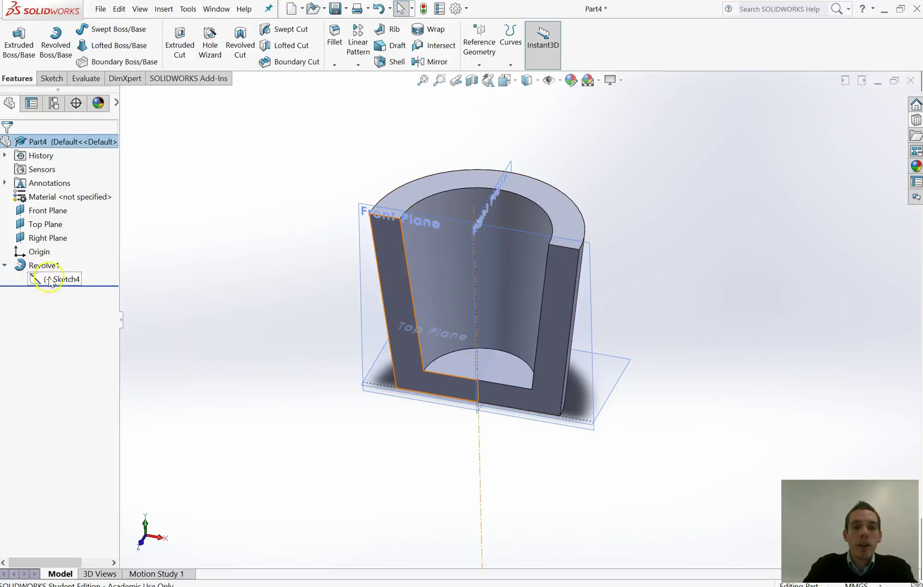
{"action": "left_click", "coordinate": [62, 280]}
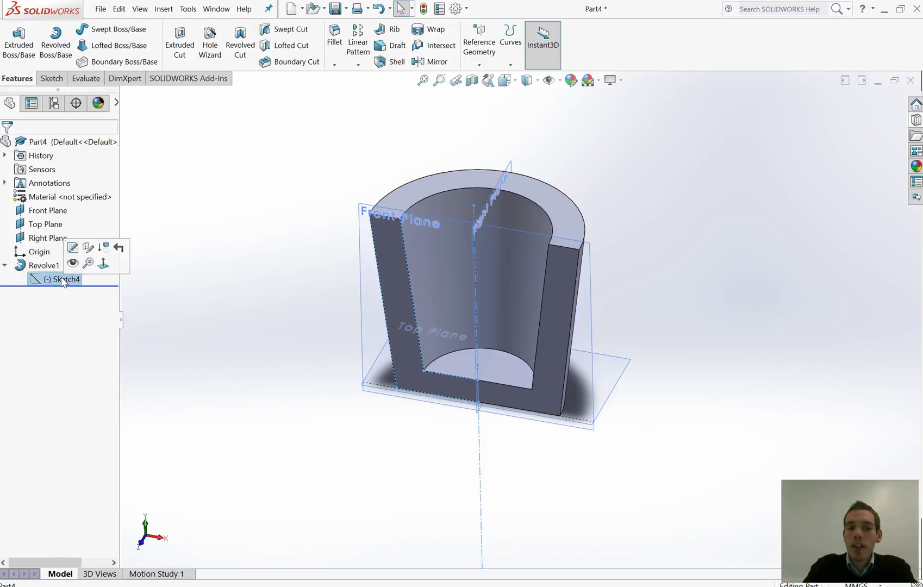
{"action": "left_click", "coordinate": [72, 249]}
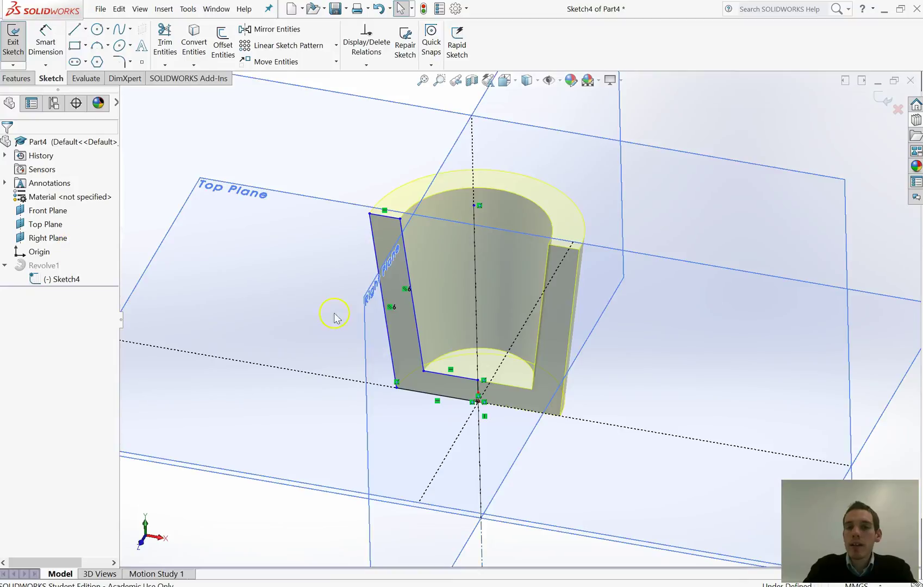
{"action": "left_click", "coordinate": [504, 82]}
{"action": "left_click", "coordinate": [571, 147]}
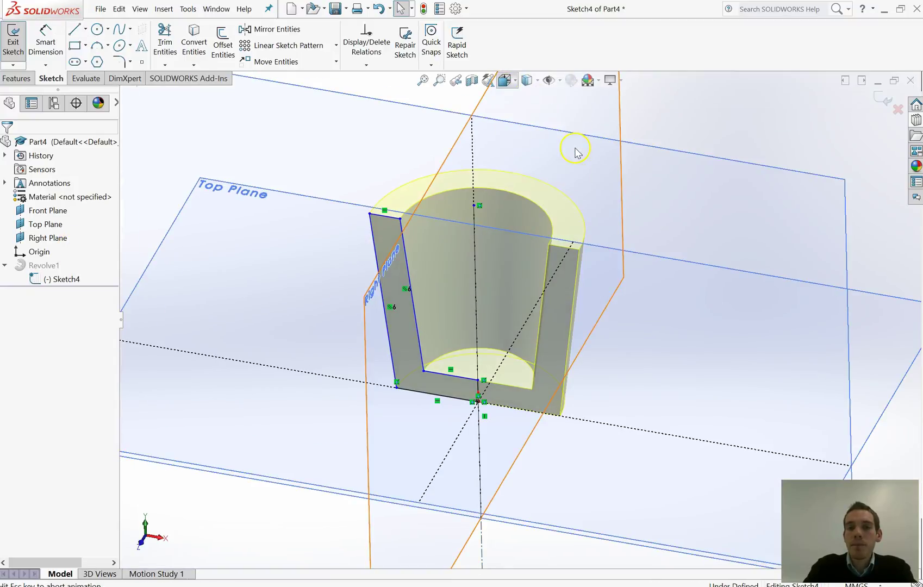
Trim away the cup base in the profile: both horizontal base lines and the short vertical edge on the centerline.
{"action": "scroll", "coordinate": [595, 299], "scroll_direction": "down", "scroll_amount": 3}
{"action": "left_click", "coordinate": [164, 44]}
{"action": "left_click_drag", "start_coordinate": [387, 335], "coordinate": [383, 435]}
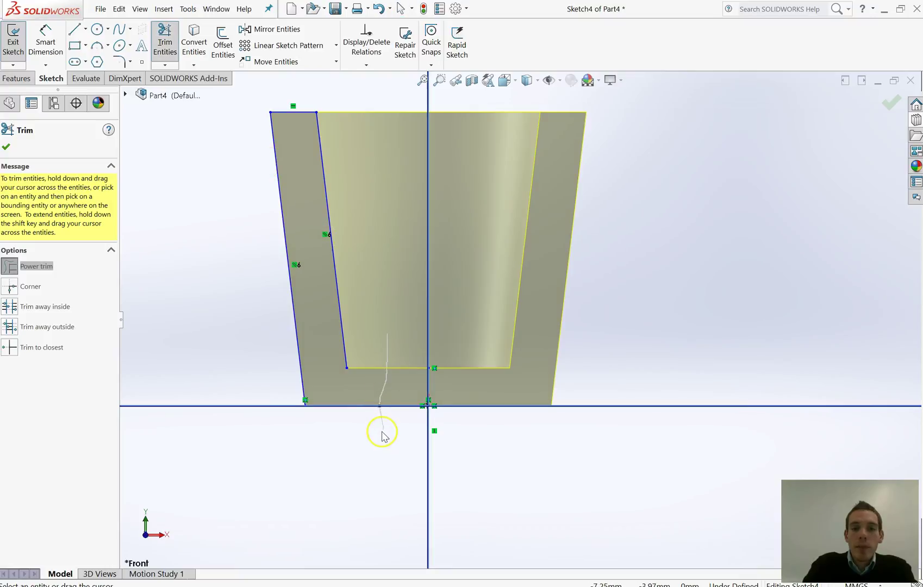
{"action": "left_click_drag", "start_coordinate": [403, 391], "coordinate": [443, 389]}
{"action": "left_click", "coordinate": [429, 392]}
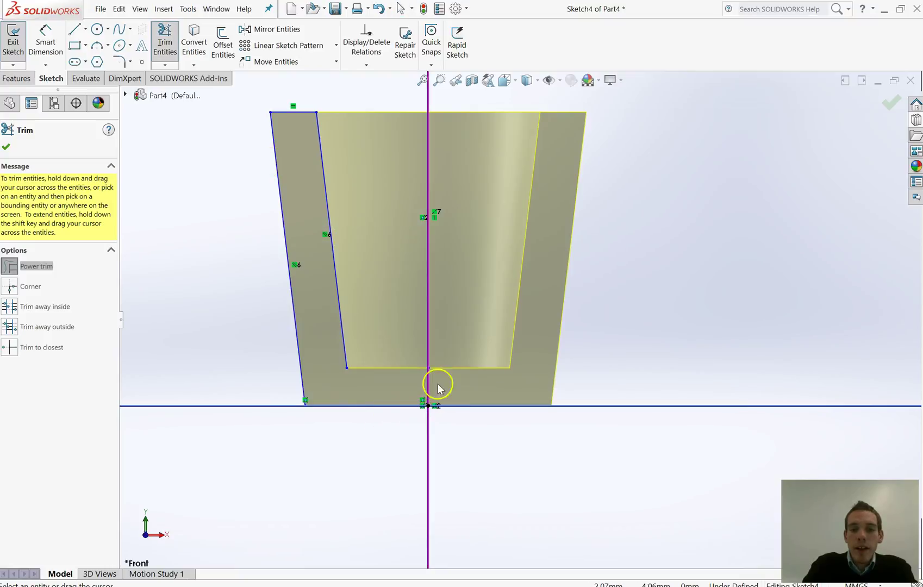
{"action": "mouse_move", "coordinate": [462, 289]}
{"action": "middle_mouse_down"}
{"action": "mouse_move", "coordinate": [443, 284]}
{"action": "mouse_move", "coordinate": [421, 378]}
{"action": "middle_mouse_up"}
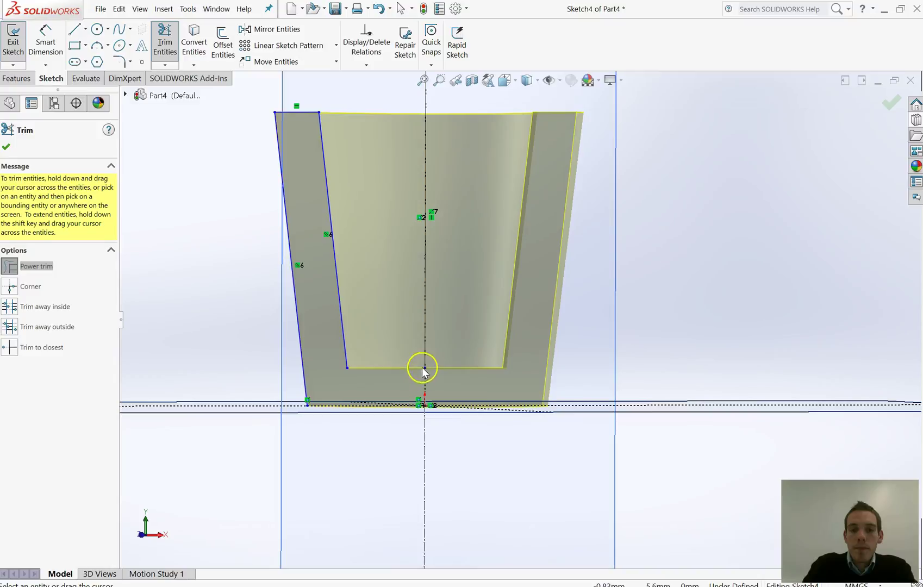
{"action": "left_click_drag", "start_coordinate": [425, 363], "coordinate": [422, 388]}
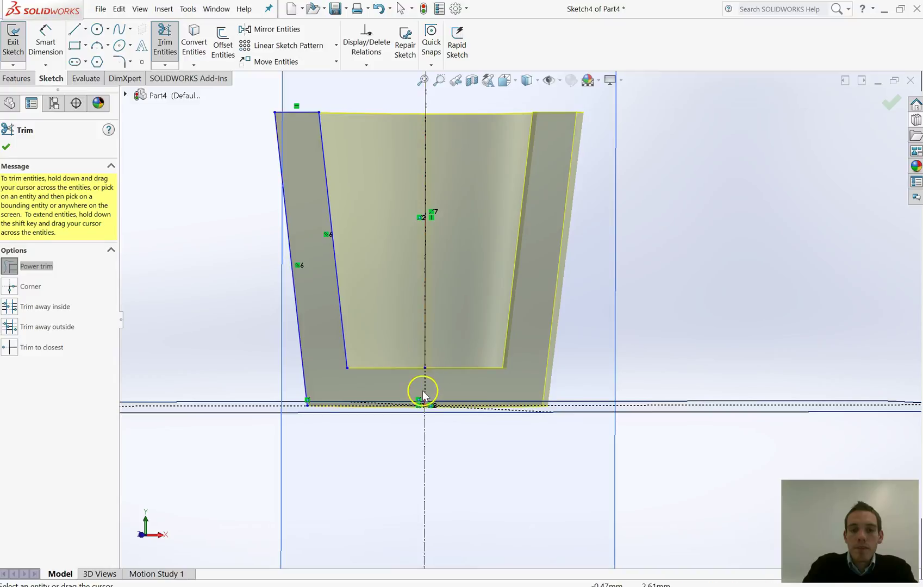
Draw a slanted line about 8.9 mm long from the inner wall's lower end to the outer wall's lower end, closing the profile.
{"action": "left_click", "coordinate": [75, 31]}
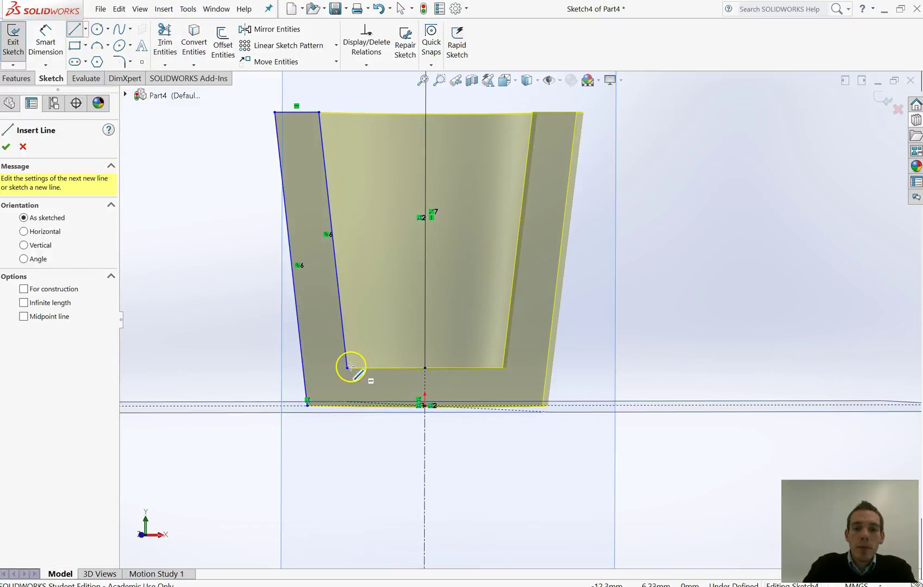
{"action": "left_click", "coordinate": [347, 368]}
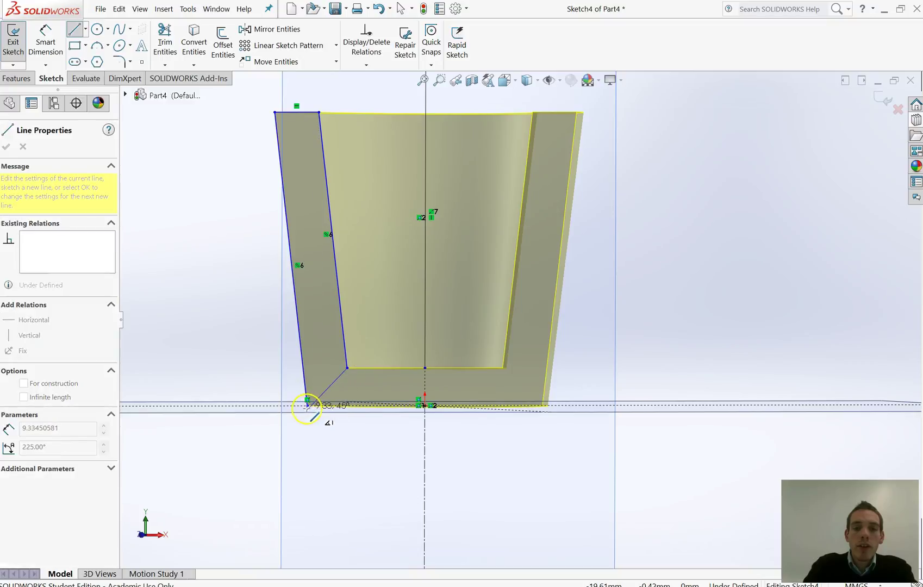
{"action": "left_click", "coordinate": [308, 403]}
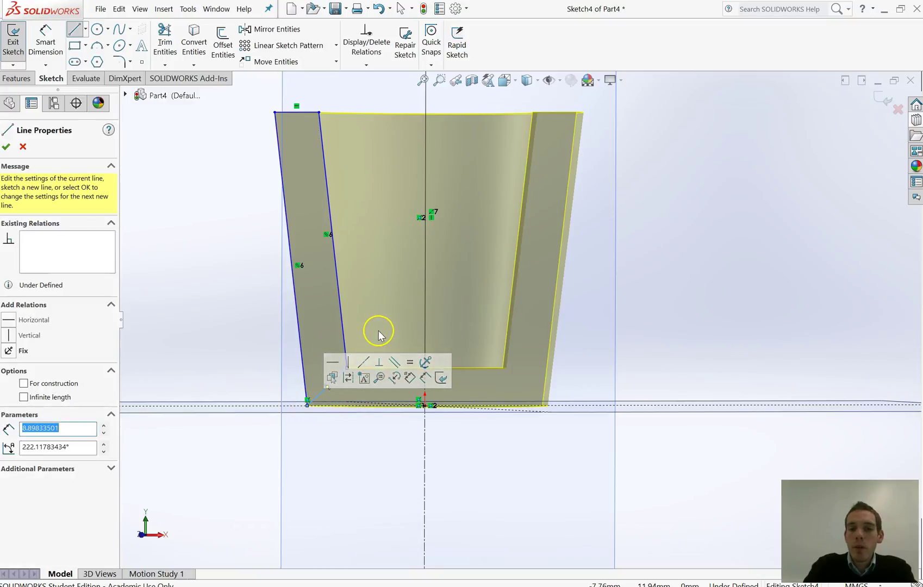
{"action": "left_click", "coordinate": [8, 147]}
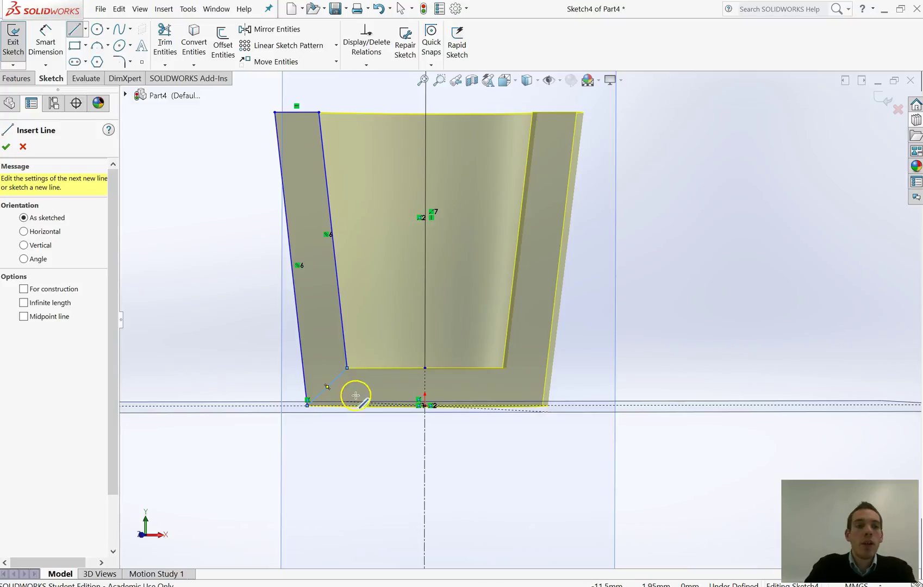
{"action": "left_click", "coordinate": [7, 148]}
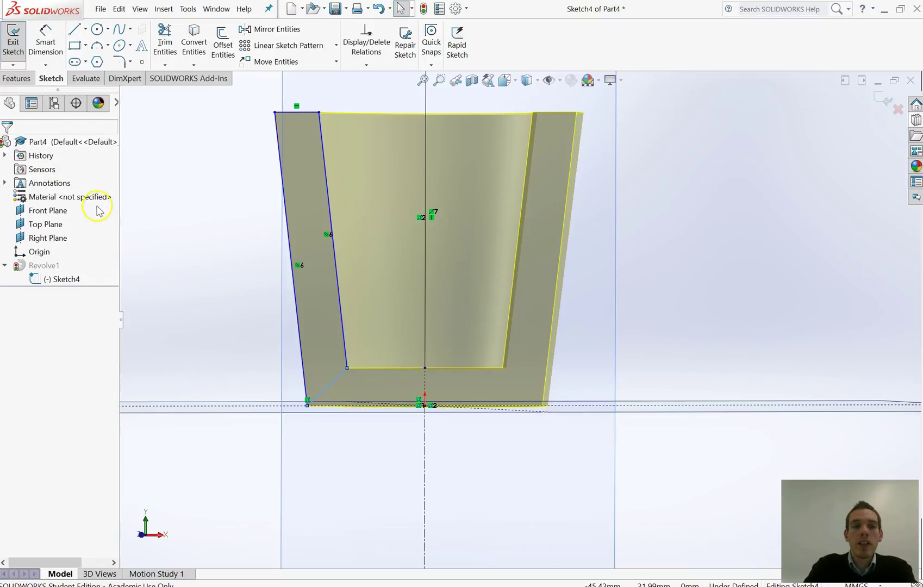
Exit the sketch to rebuild the revolve with the baseless wall profile, and inspect the half-cup's open bottom.
{"action": "left_click", "coordinate": [885, 101]}
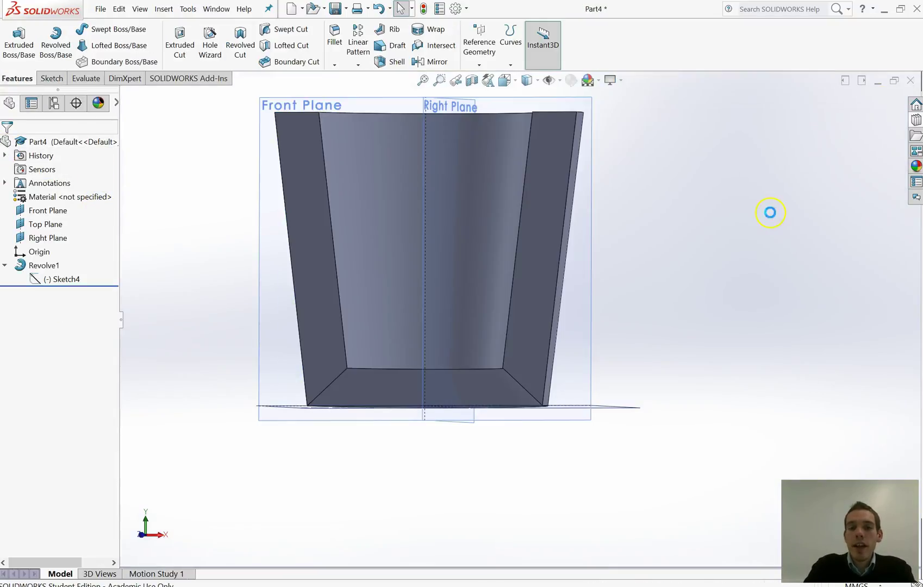
{"action": "middle_click_drag", "start_coordinate": [670, 269], "coordinate": [690, 295]}
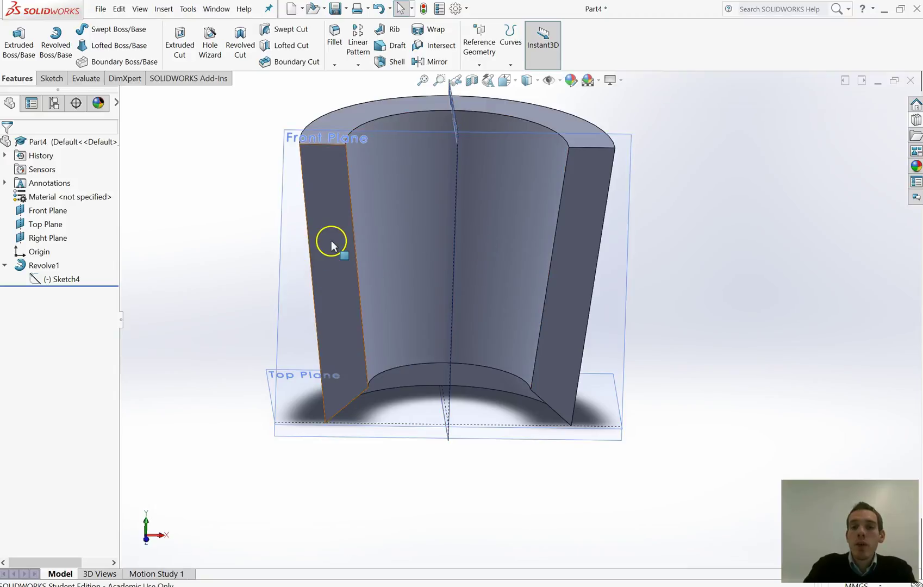
{"action": "middle_click_drag", "start_coordinate": [426, 279], "coordinate": [426, 333]}
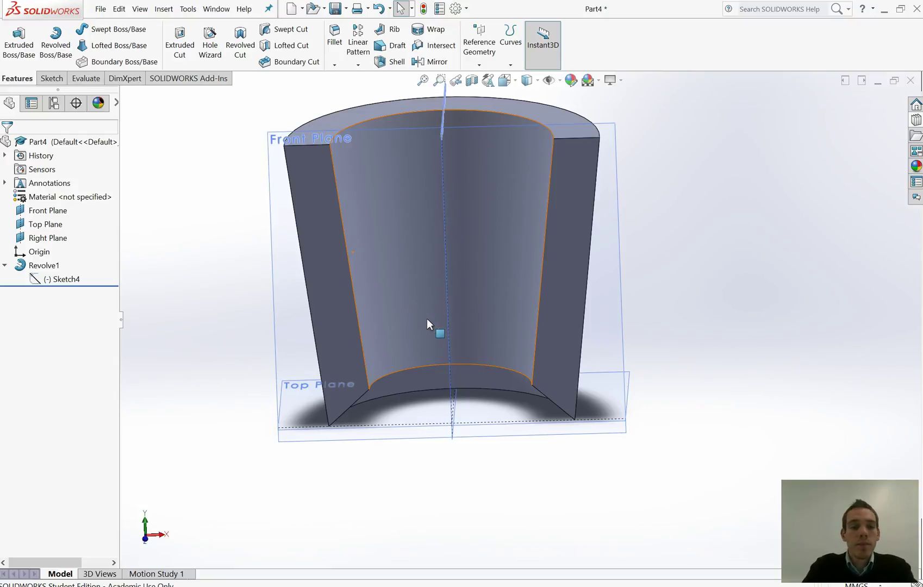
{"action": "left_click", "coordinate": [477, 532]}
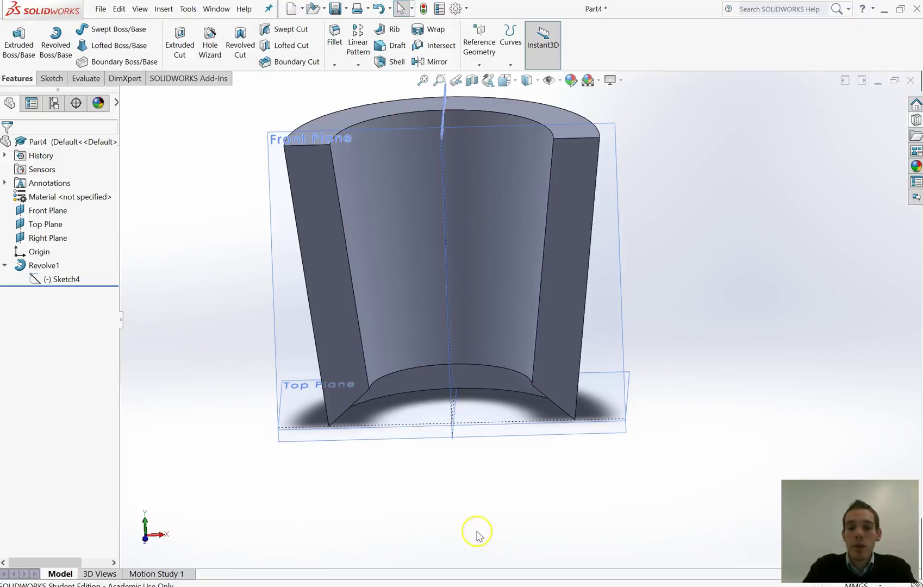